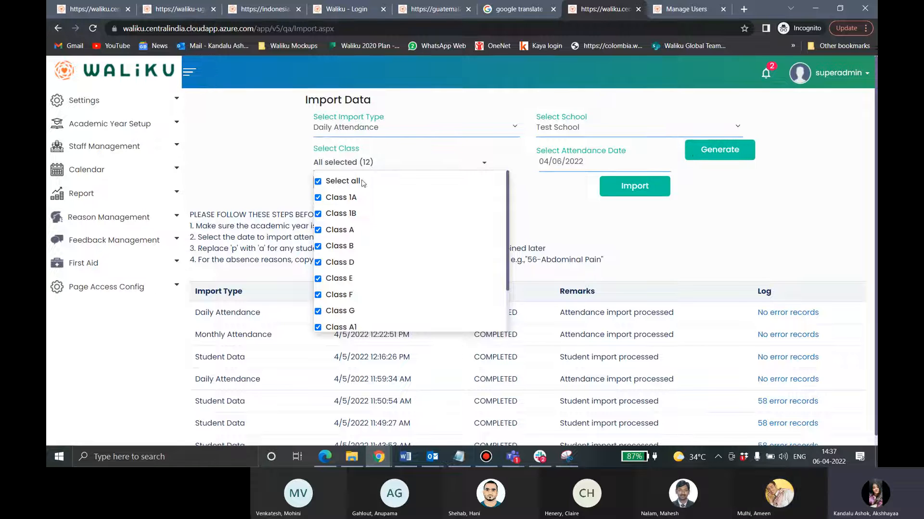
# Step: Narrow the class selection to Class 1A, Class 1B and Class A, and reselect all classes
pyautogui.click(328, 183)
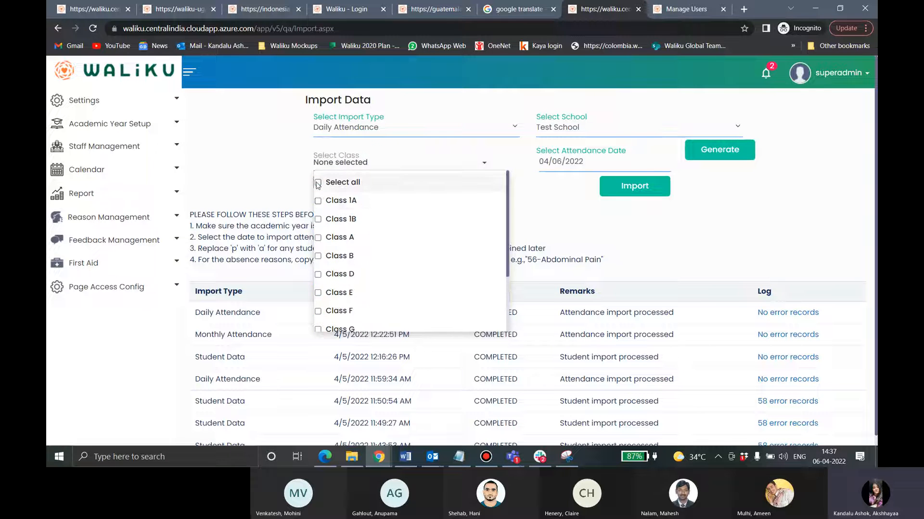
pyautogui.click(319, 201)
pyautogui.click(319, 218)
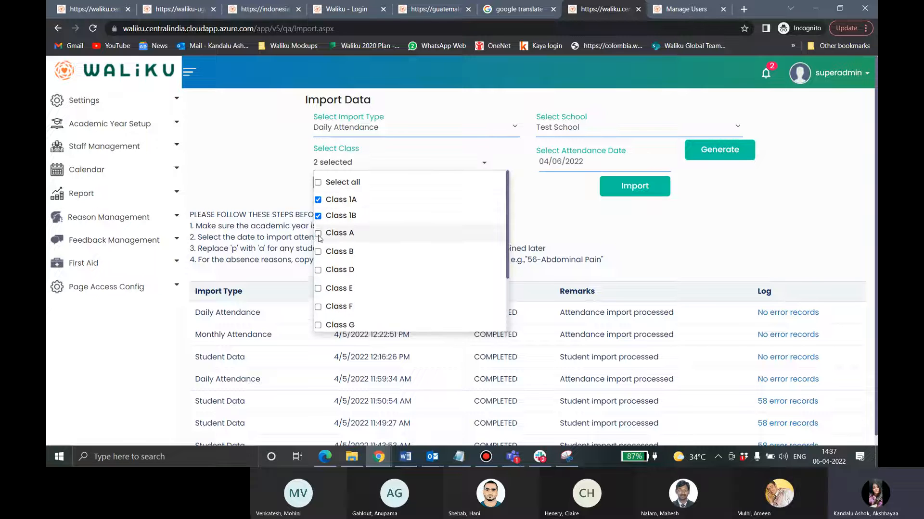
pyautogui.click(318, 234)
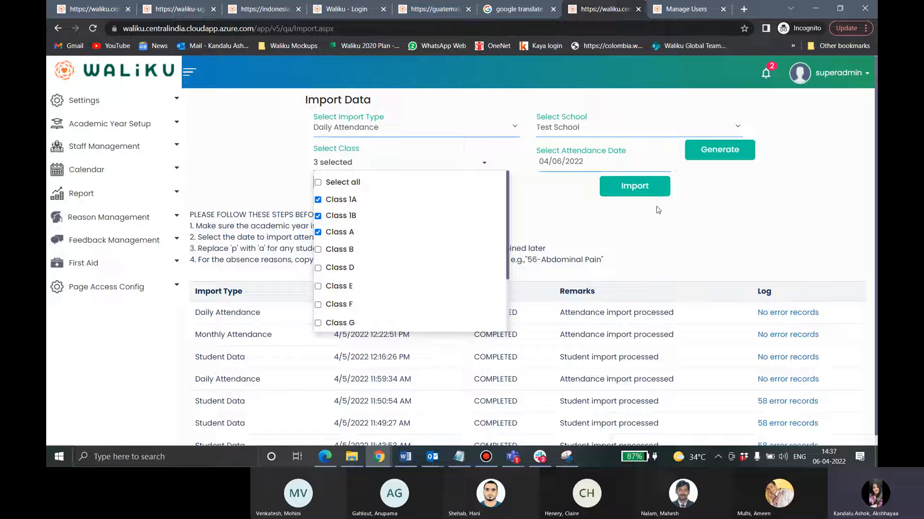
pyautogui.click(336, 184)
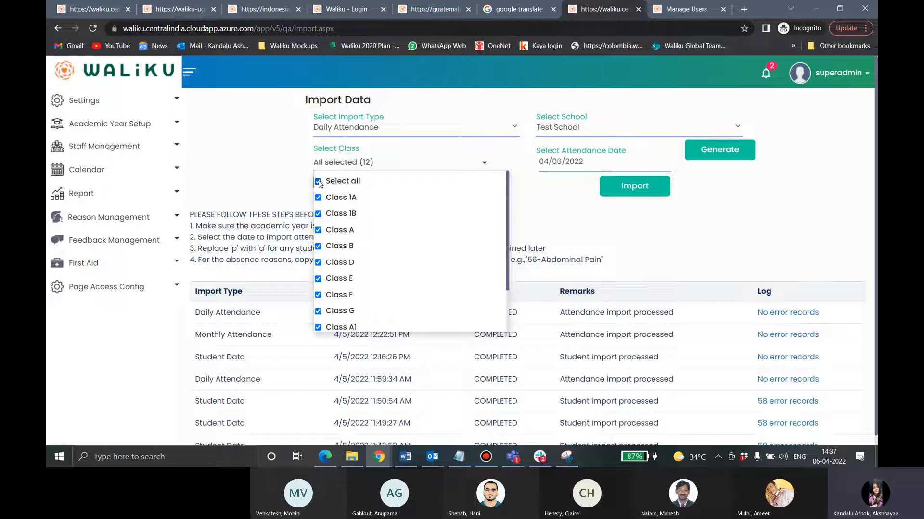
# Step: Generate the daily attendance template for all classes of Test School for 04/06/2022
pyautogui.scroll(-3, 346, 263)
pyautogui.scroll(3, 347, 262)
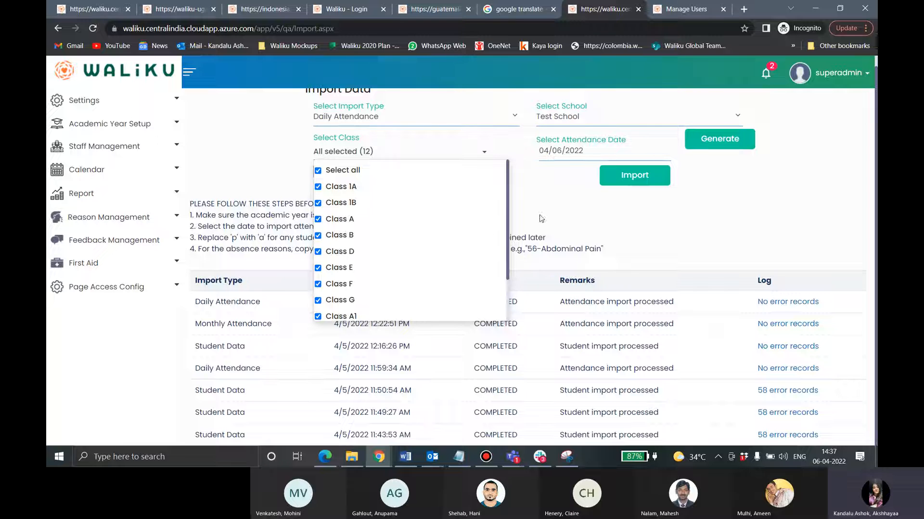
pyautogui.click(722, 142)
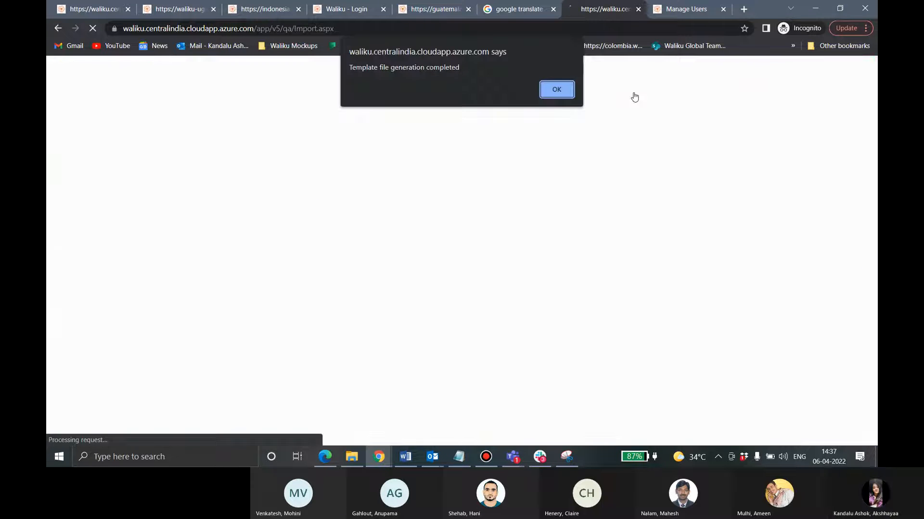
pyautogui.click(562, 94)
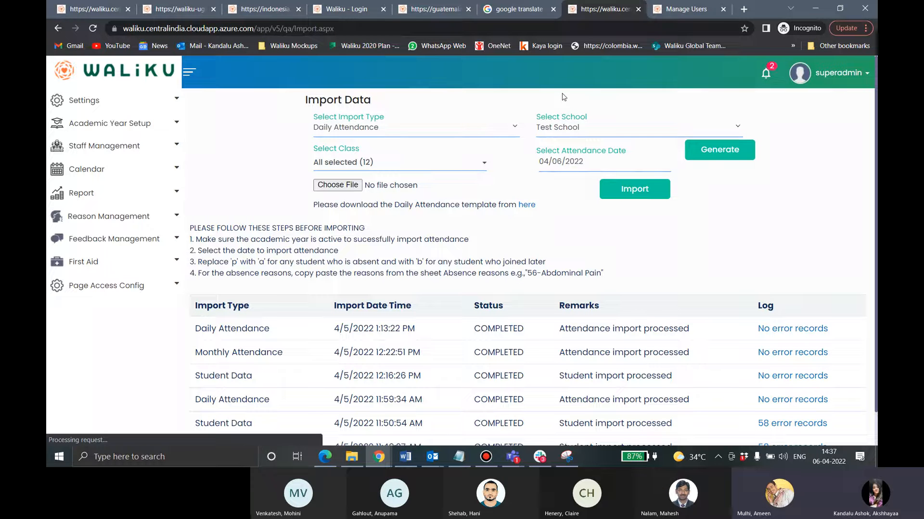
# Step: Download the generated Daily Attendance template, open it in Excel and enable editing
pyautogui.click(528, 206)
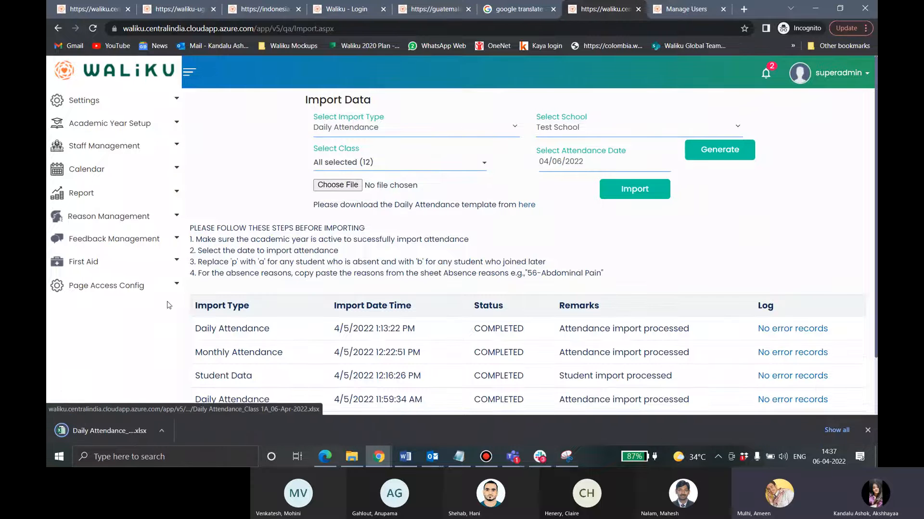
pyautogui.click(110, 434)
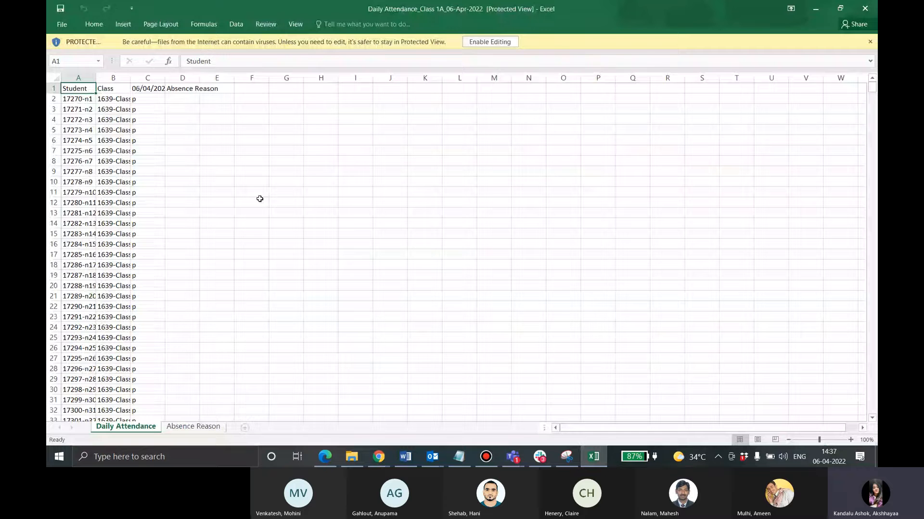
pyautogui.click(467, 42)
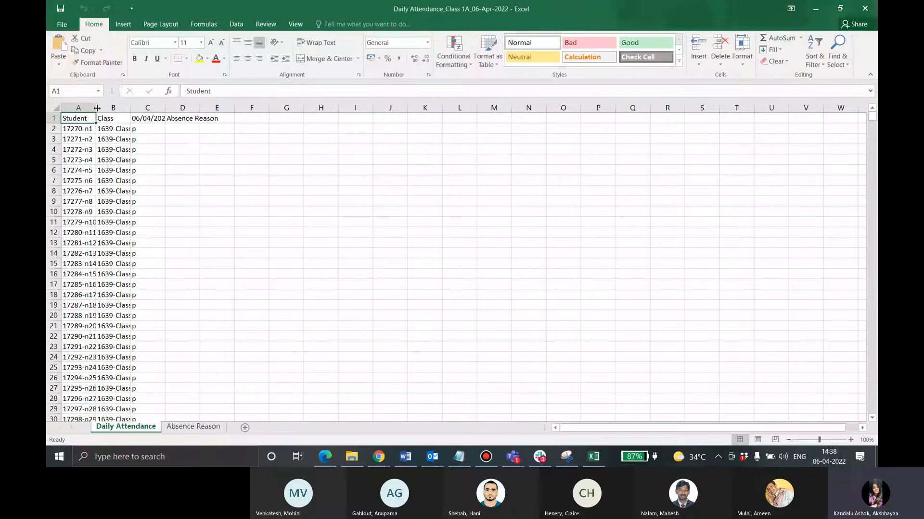
# Step: Widen the Student column and select the student entries from row 2 down to the last filled row
pyautogui.moveTo(96, 108); pyautogui.dragTo(175, 108)
pyautogui.click(130, 131)
pyautogui.hotkey('ctrl', 'shift', 'Down')
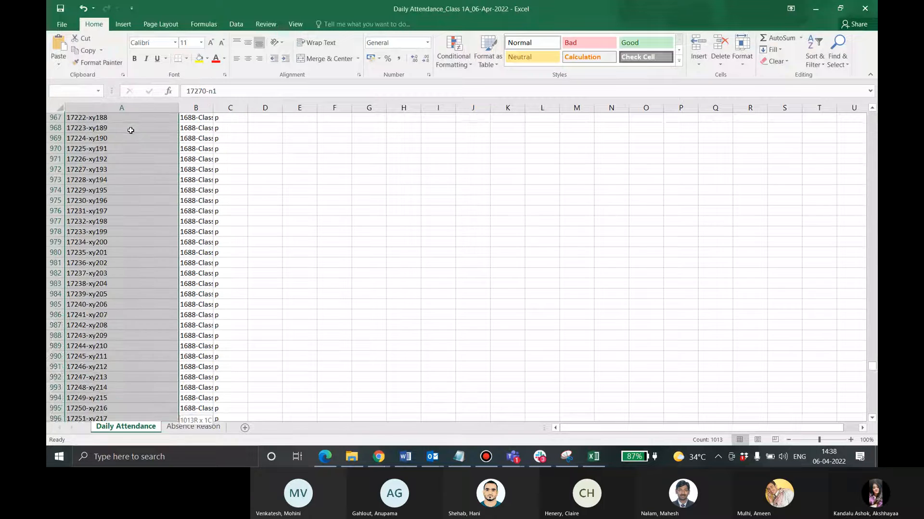
pyautogui.click(777, 354)
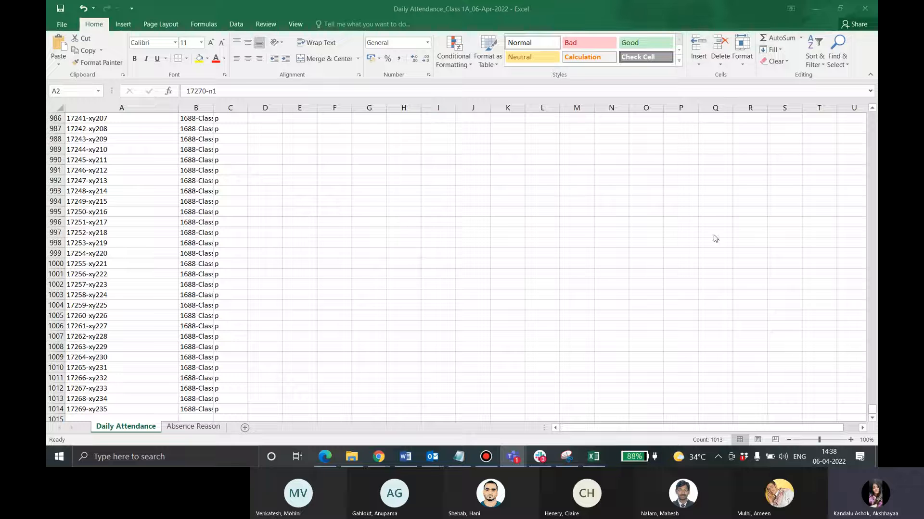
pyautogui.click(874, 411)
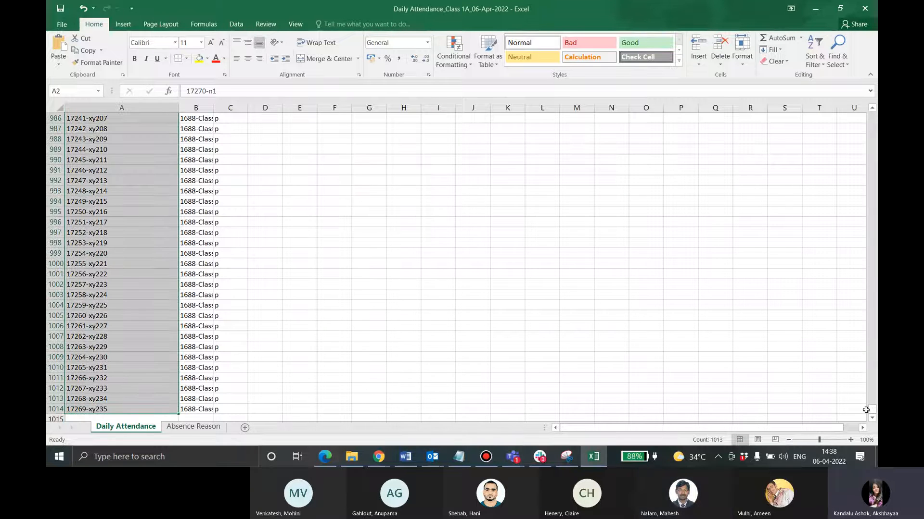
pyautogui.moveTo(875, 391); pyautogui.dragTo(872, 115)
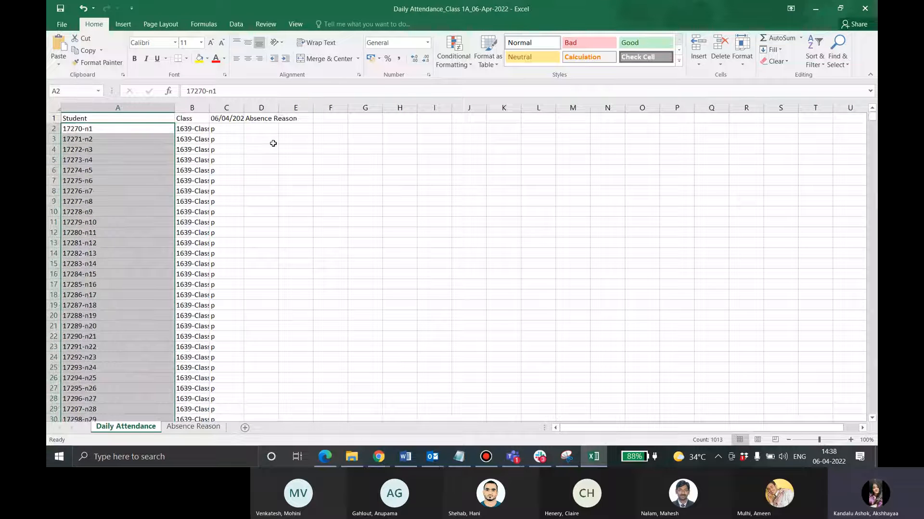
# Step: Widen the Class column and review which class each student row belongs to
pyautogui.click(224, 145)
pyautogui.moveTo(211, 106); pyautogui.dragTo(339, 126)
pyautogui.scroll(-20, 308, 188)
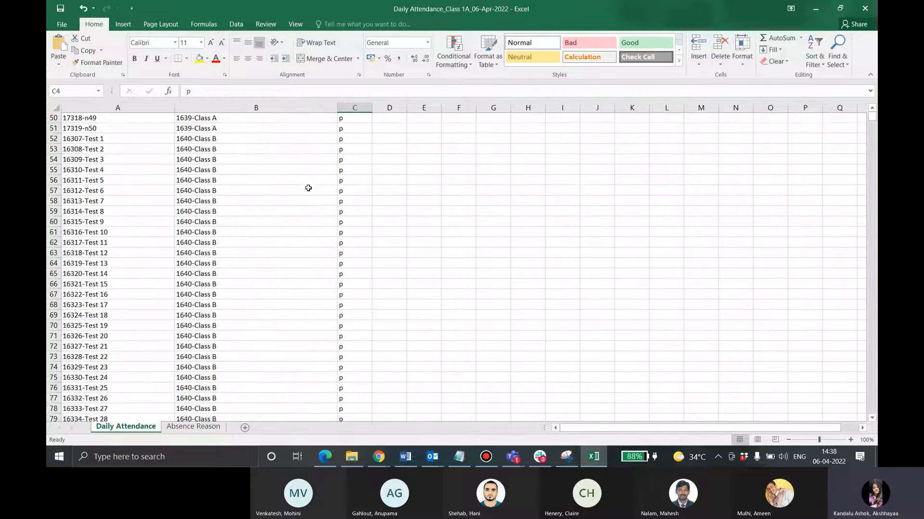
pyautogui.scroll(15, 308, 188)
pyautogui.scroll(-18, 309, 188)
pyautogui.scroll(-20, 308, 189)
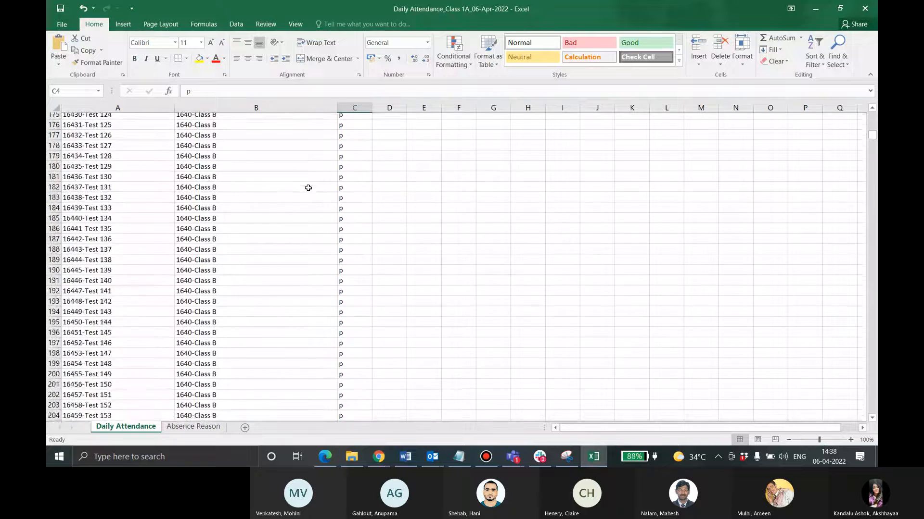
pyautogui.scroll(-20, 309, 188)
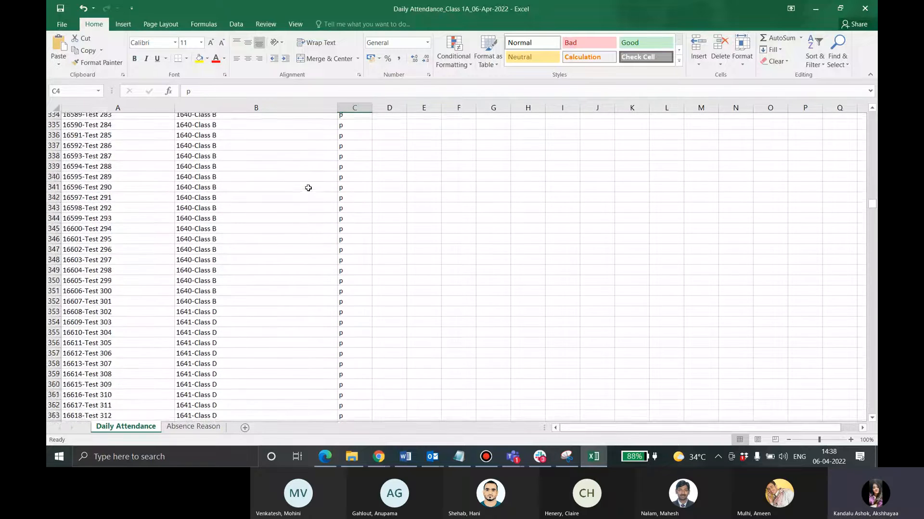
pyautogui.scroll(20, 308, 188)
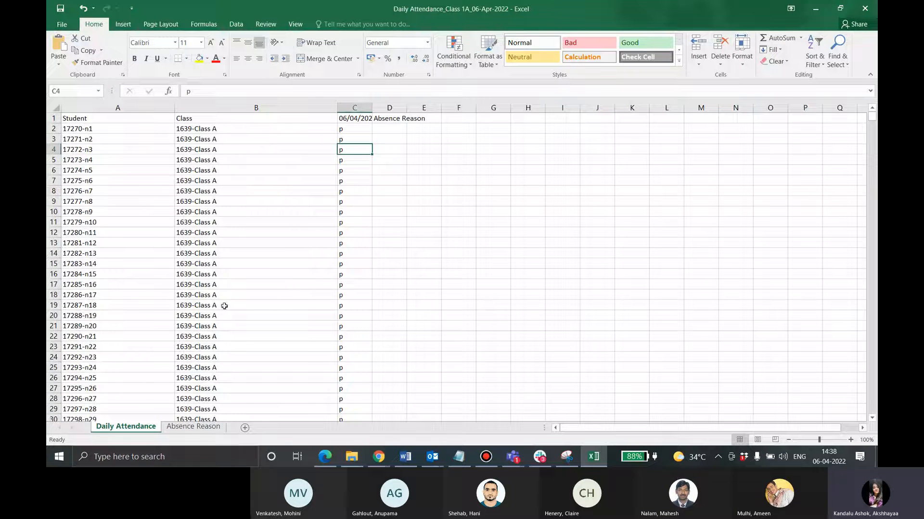
# Step: Widen the 06/04/2022 column and mark the Class A students in rows 2 and 3 absent with "a"
pyautogui.moveTo(374, 107); pyautogui.dragTo(428, 107)
pyautogui.click(373, 129)
pyautogui.write('a')
pyautogui.click(371, 140)
pyautogui.write('a')
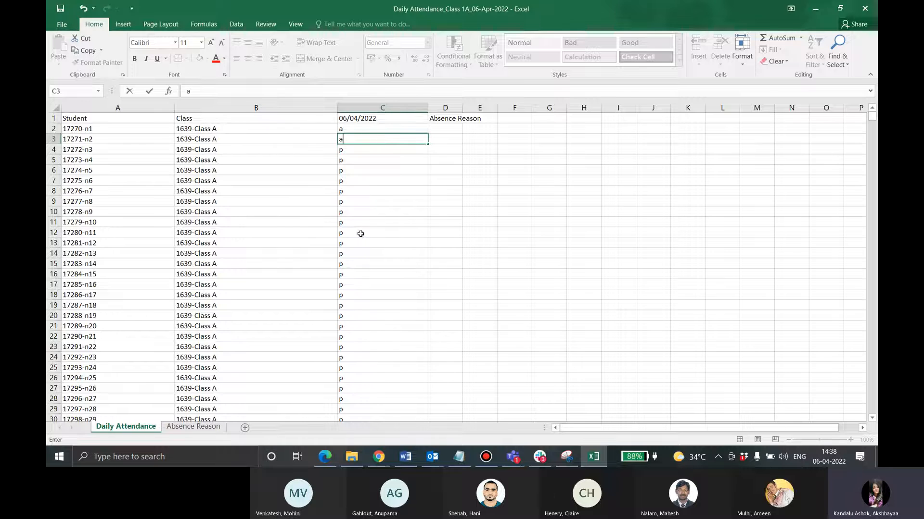
# Step: Mark the Class B student in row 66 and the Class D students in rows 376 and 377 absent with "a"
pyautogui.scroll(-17, 363, 266)
pyautogui.click(357, 263)
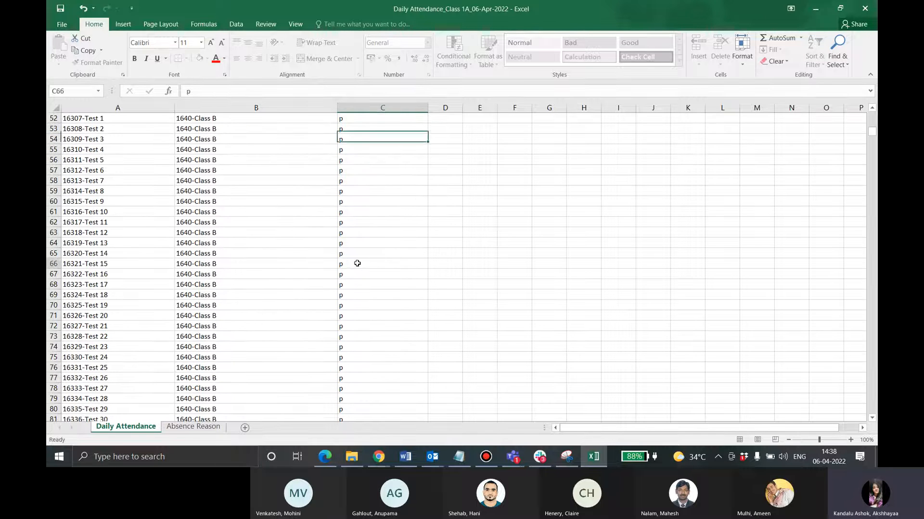
pyautogui.write('a')
pyautogui.click(352, 280)
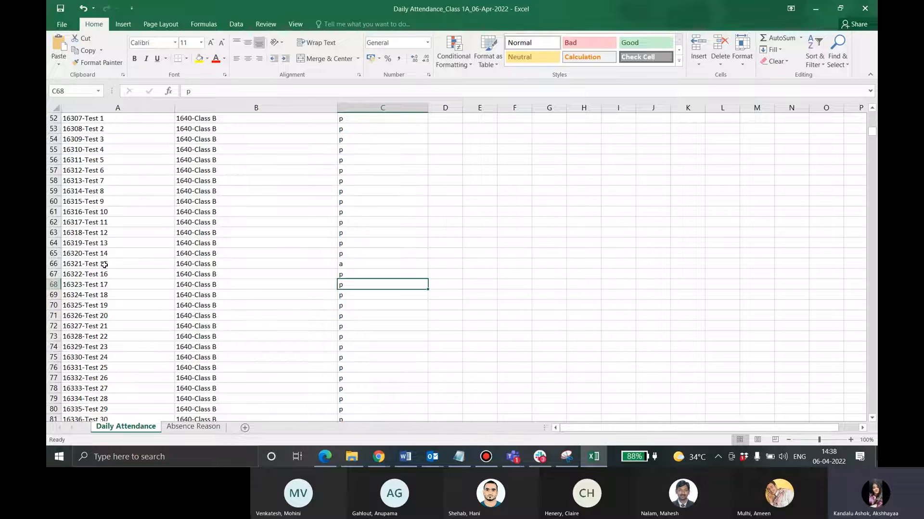
pyautogui.scroll(-8, 363, 303)
pyautogui.scroll(-20, 348, 360)
pyautogui.scroll(-20, 348, 360)
pyautogui.click(360, 335)
pyautogui.write('a')
pyautogui.click(358, 349)
pyautogui.write('a')
# Step: Copy "56-Abdominal Pain" from the Absence Reason sheet into cell D377 of the Daily Attendance sheet
pyautogui.click(215, 430)
pyautogui.moveTo(112, 108); pyautogui.dragTo(187, 118)
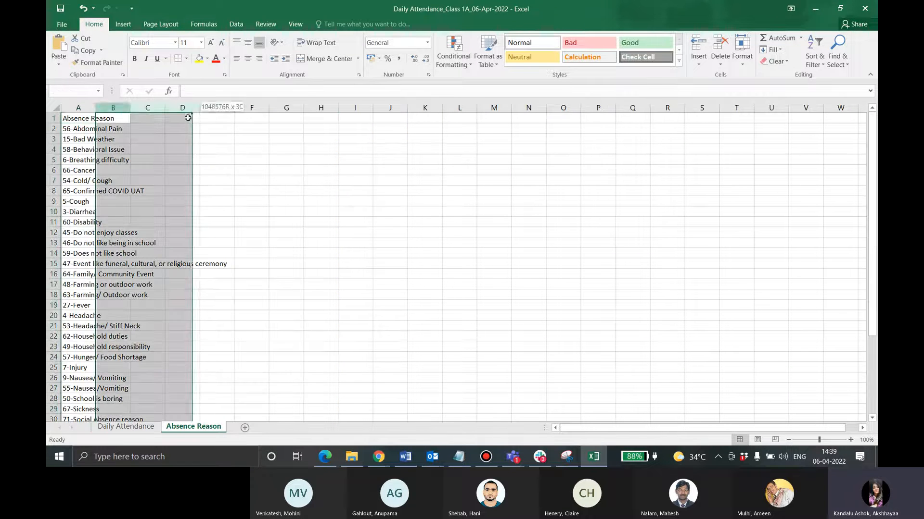
pyautogui.click(117, 128)
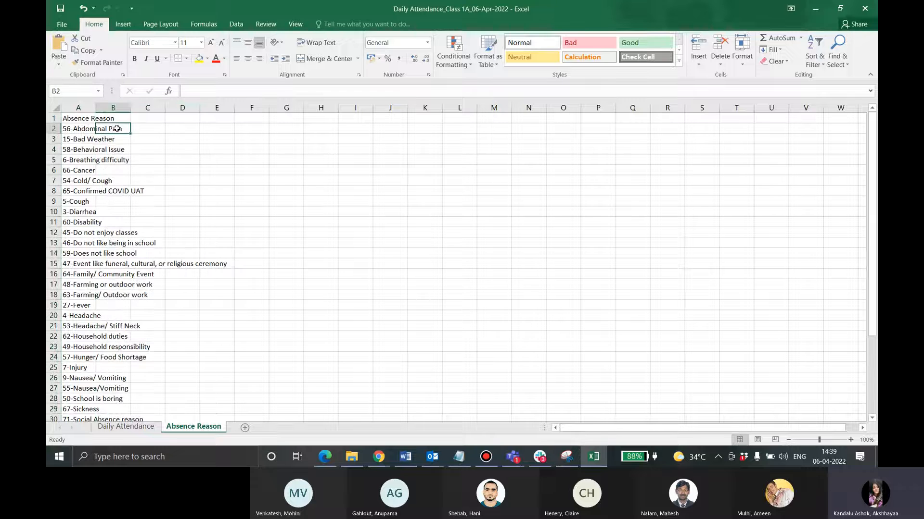
pyautogui.click(86, 129)
pyautogui.hotkey('ctrl', 'c')
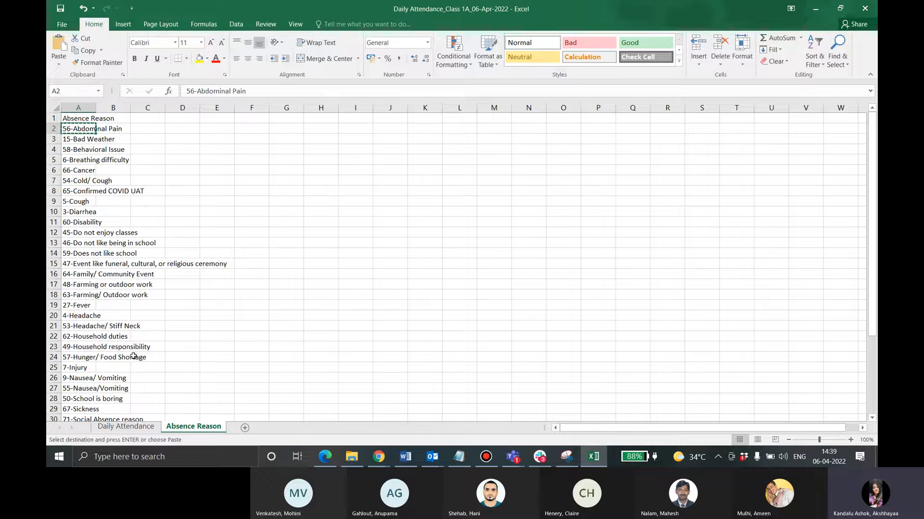
pyautogui.click(143, 427)
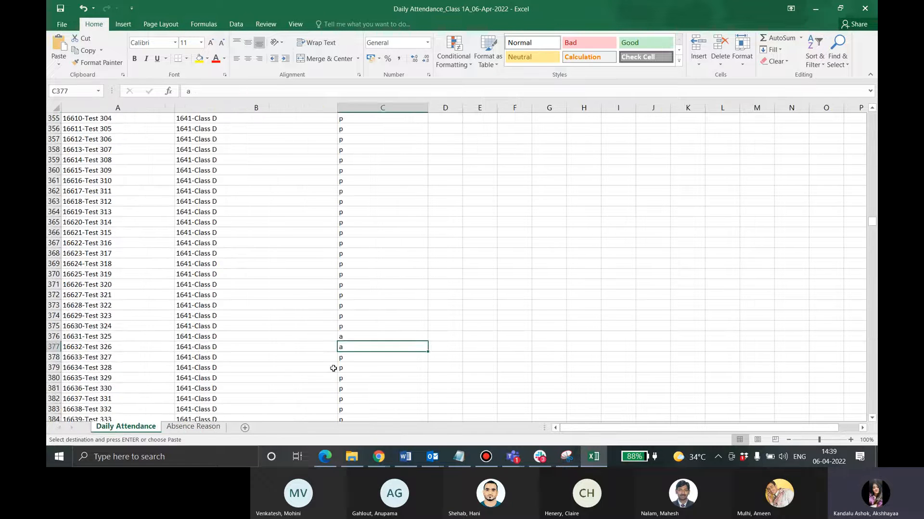
pyautogui.click(439, 348)
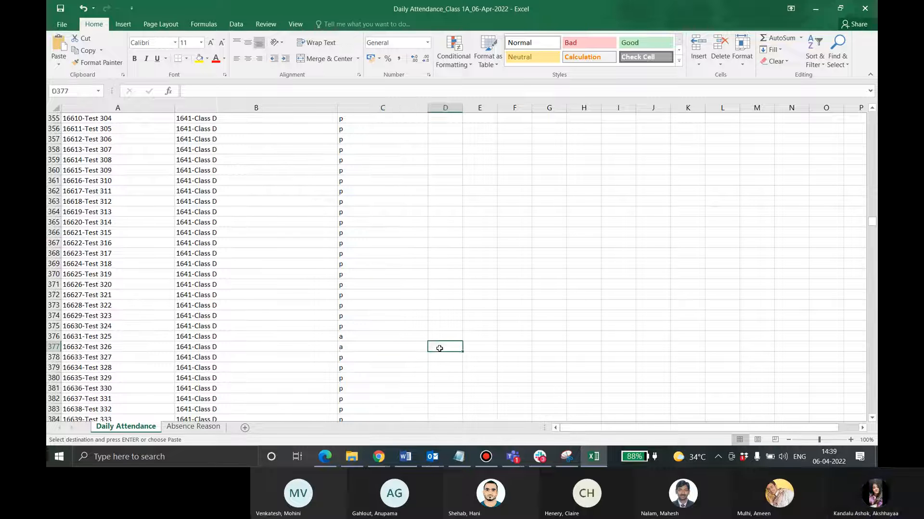
pyautogui.hotkey('ctrl', 'v')
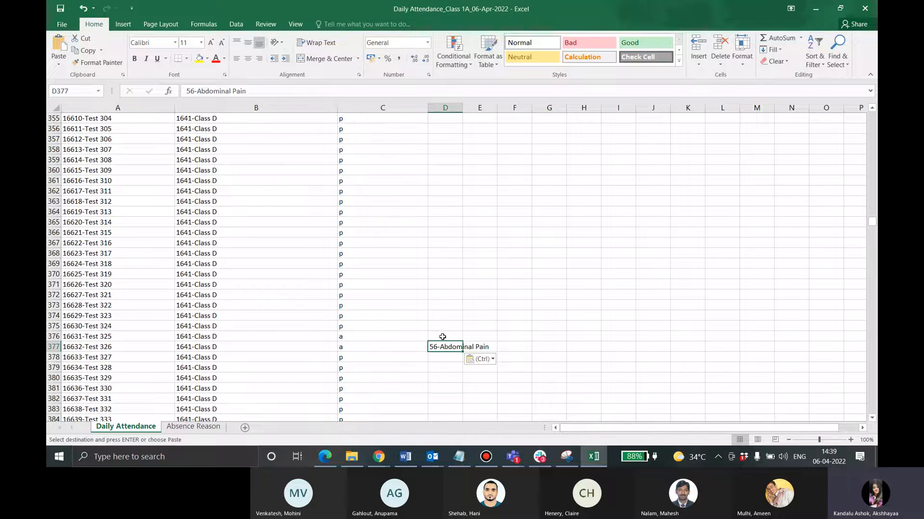
# Step: Clear the copy selection, then save and close the attendance workbook
pyautogui.scroll(20, 443, 337)
pyautogui.scroll(20, 442, 337)
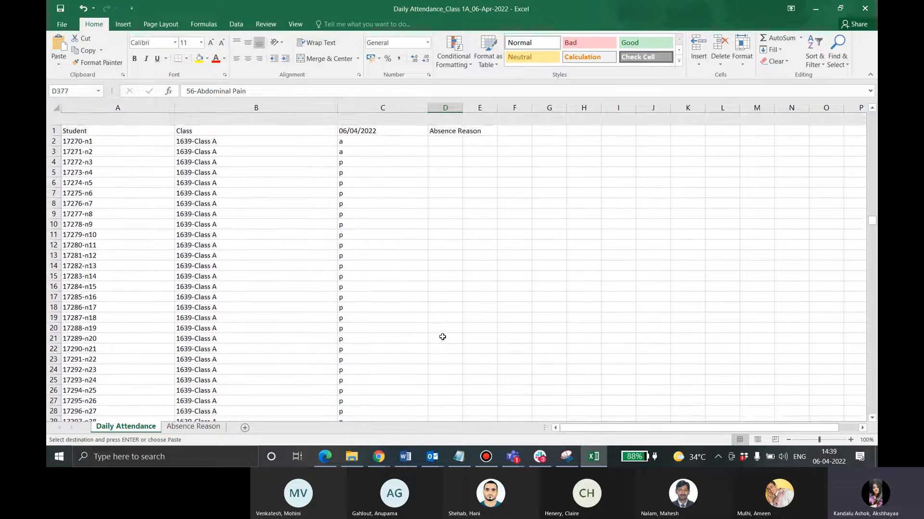
pyautogui.press('Escape')
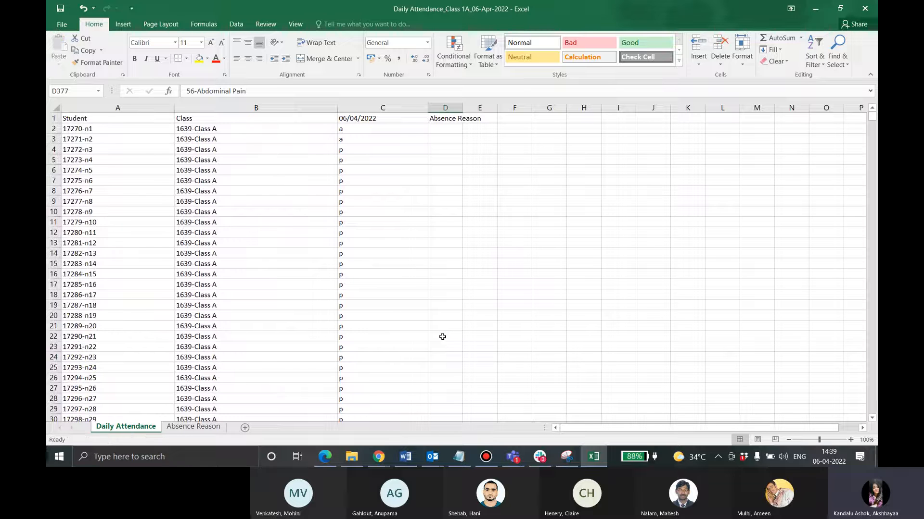
pyautogui.click(864, 15)
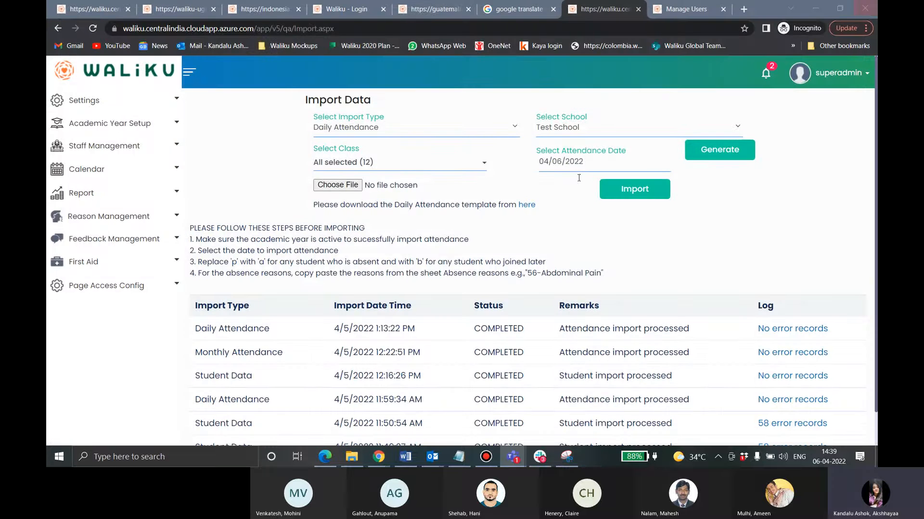
# Step: Choose the file Daily Attendance_Class 1A_06-Apr-2022 from Downloads and import it as daily attendance
pyautogui.click(355, 186)
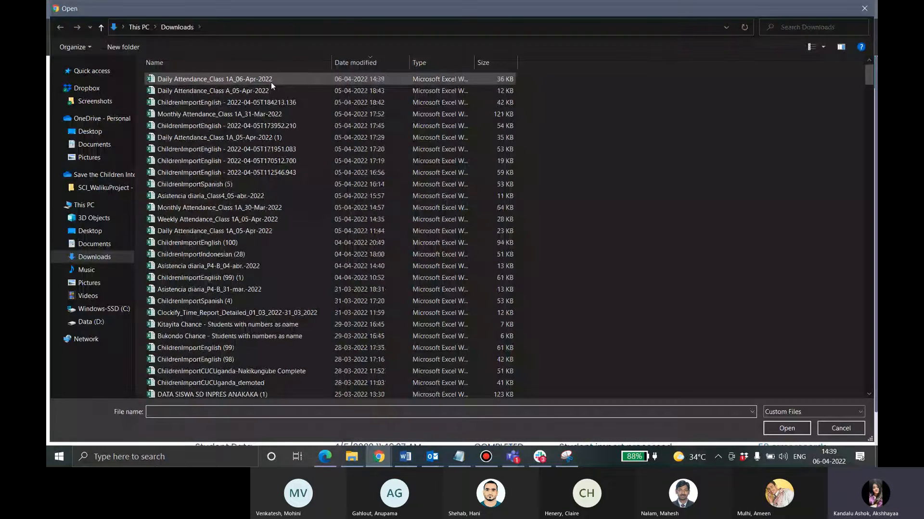
pyautogui.click(271, 82)
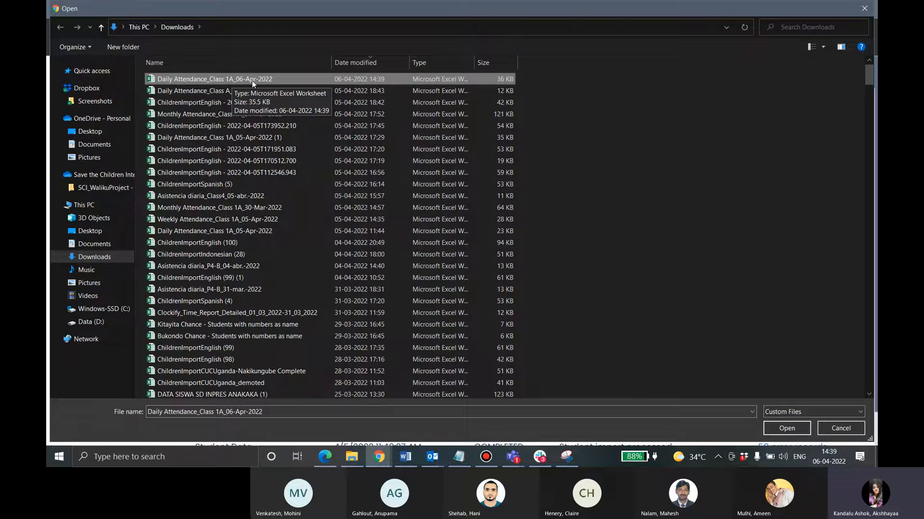
pyautogui.click(775, 431)
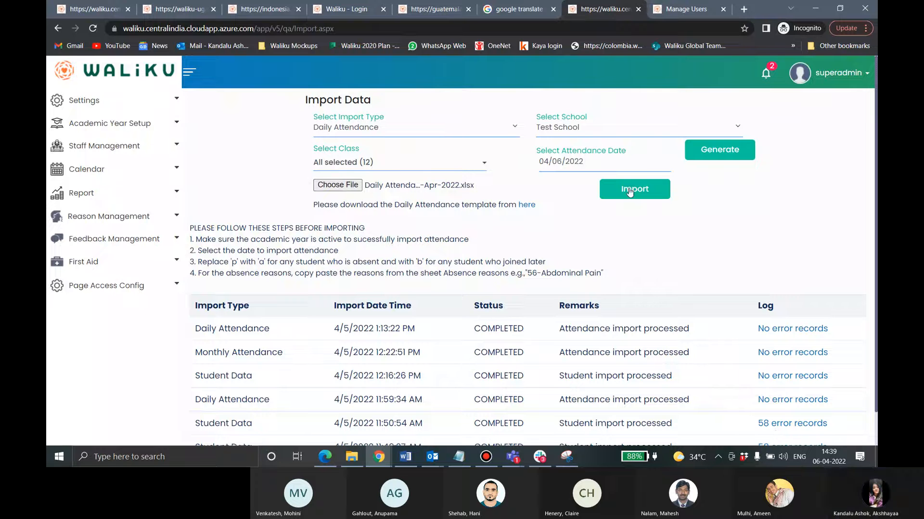
pyautogui.click(630, 193)
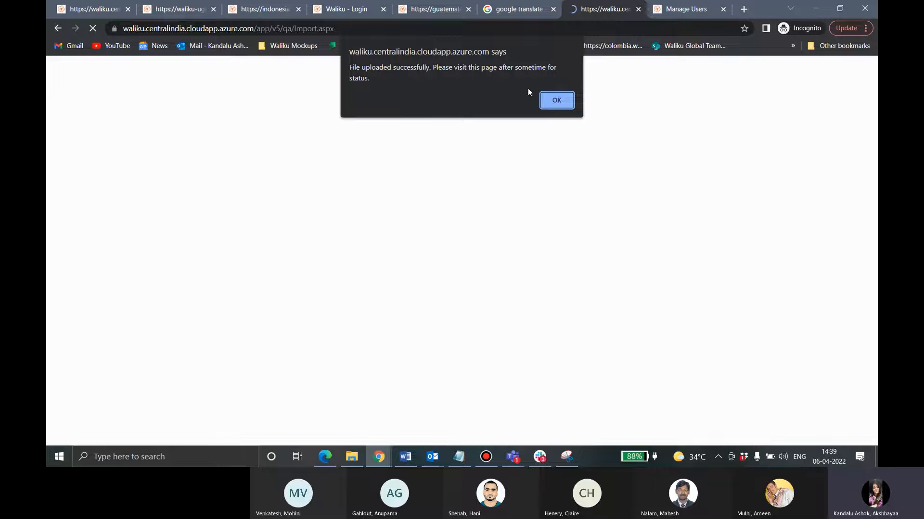
pyautogui.click(557, 100)
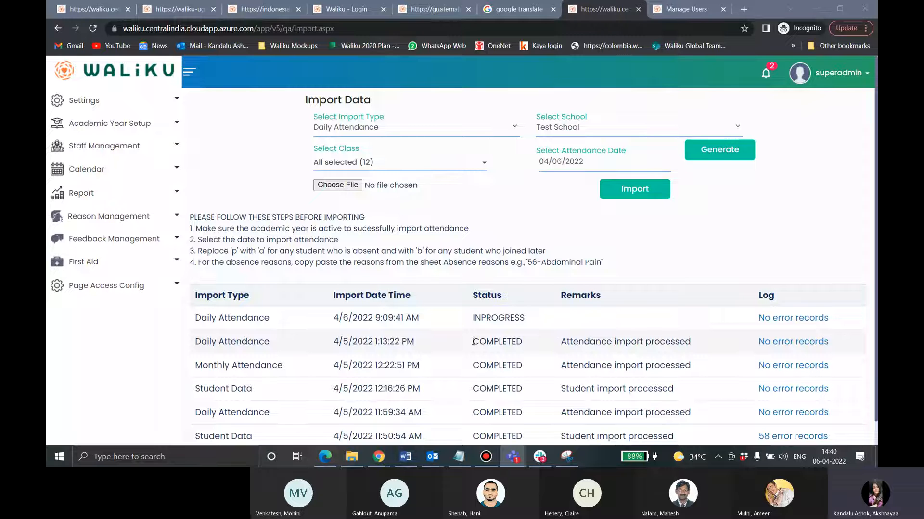
# Step: Review the status, remarks and error log entries of the listed imports in the import history
pyautogui.moveTo(473, 342); pyautogui.dragTo(523, 342)
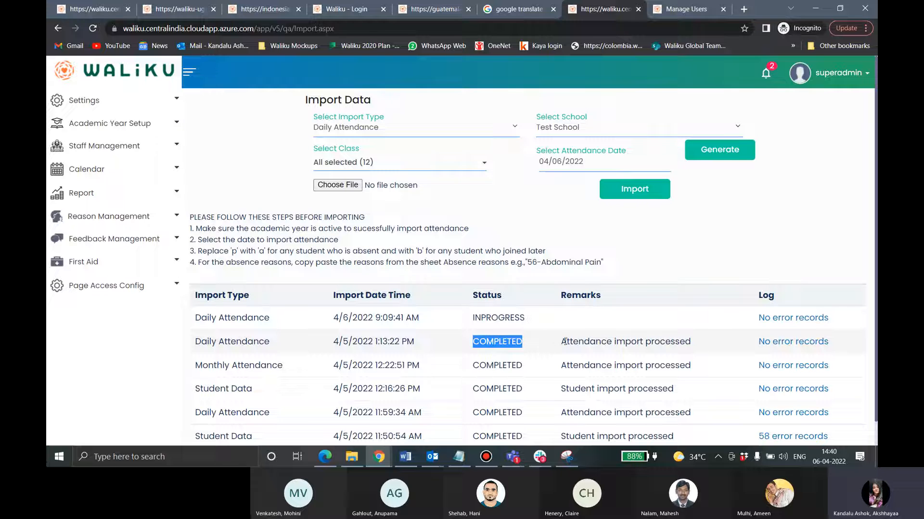
pyautogui.moveTo(565, 341); pyautogui.dragTo(580, 341)
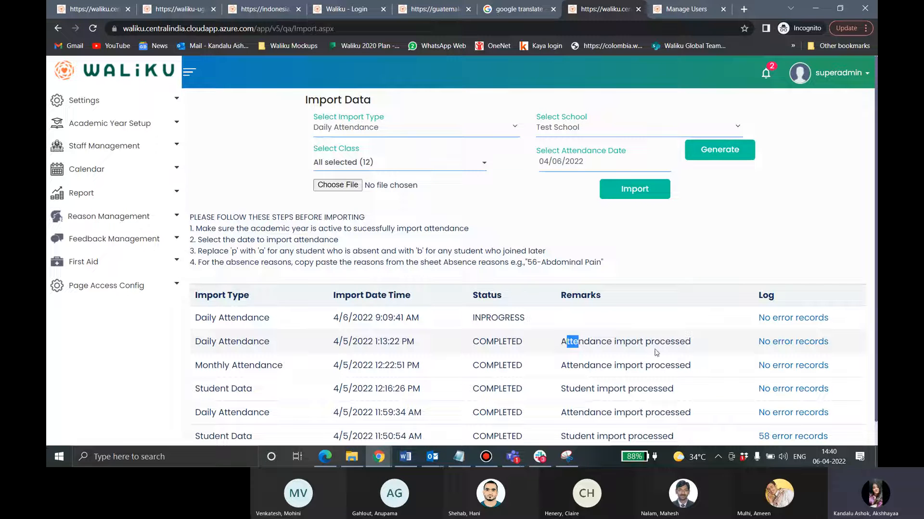
pyautogui.click(679, 273)
pyautogui.scroll(-1, 672, 406)
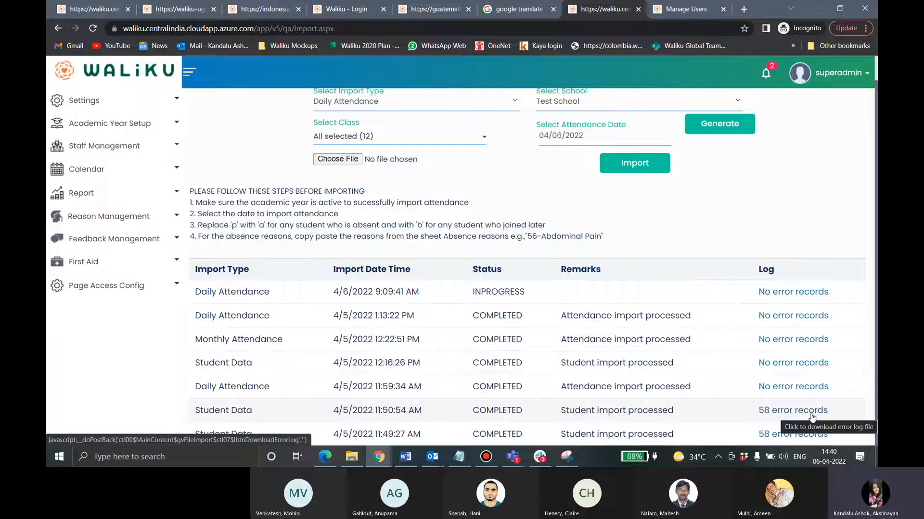
pyautogui.scroll(1, 424, 250)
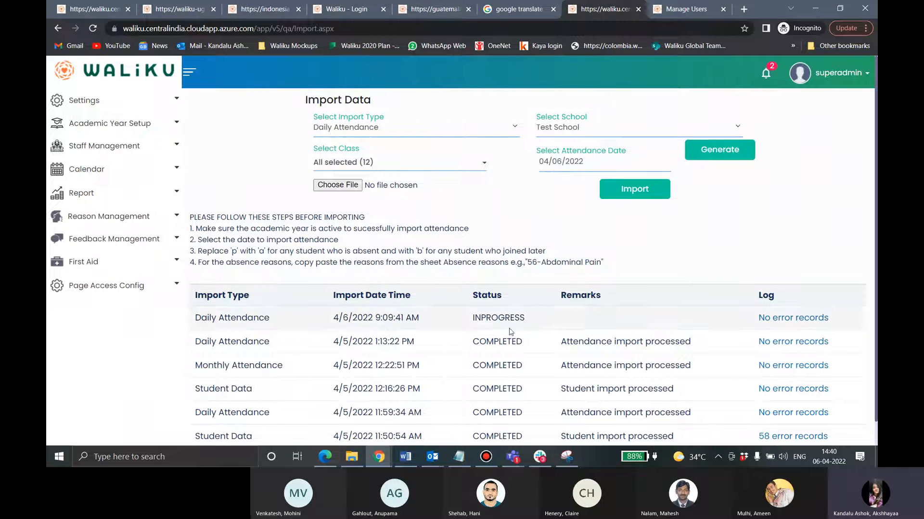
pyautogui.scroll(-1, 511, 332)
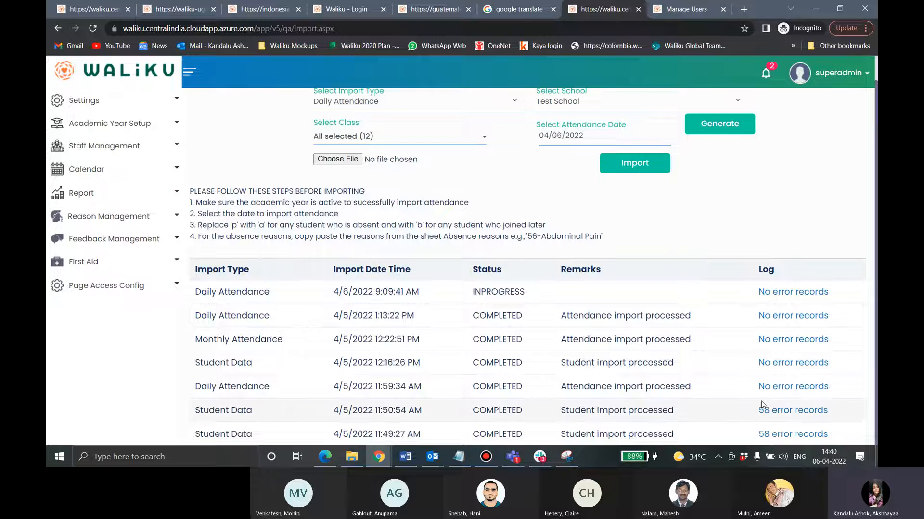
# Step: Download the error log of the Student Data import dated 4/5/2022 11:50:54 AM, acknowledging the import message
pyautogui.click(808, 417)
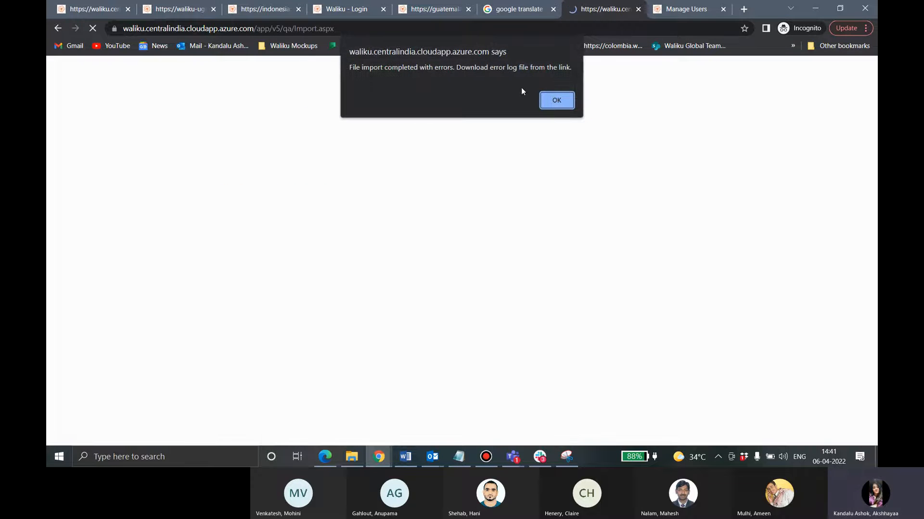
pyautogui.click(556, 105)
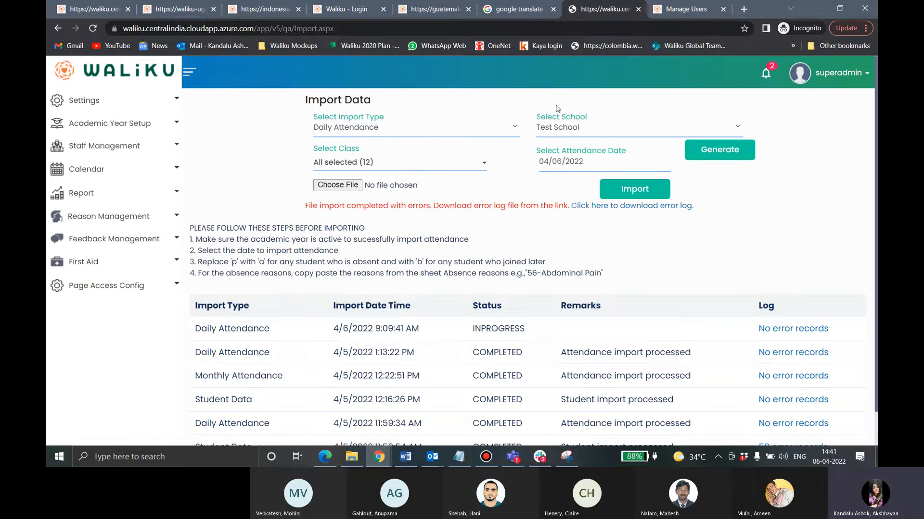
pyautogui.click(601, 207)
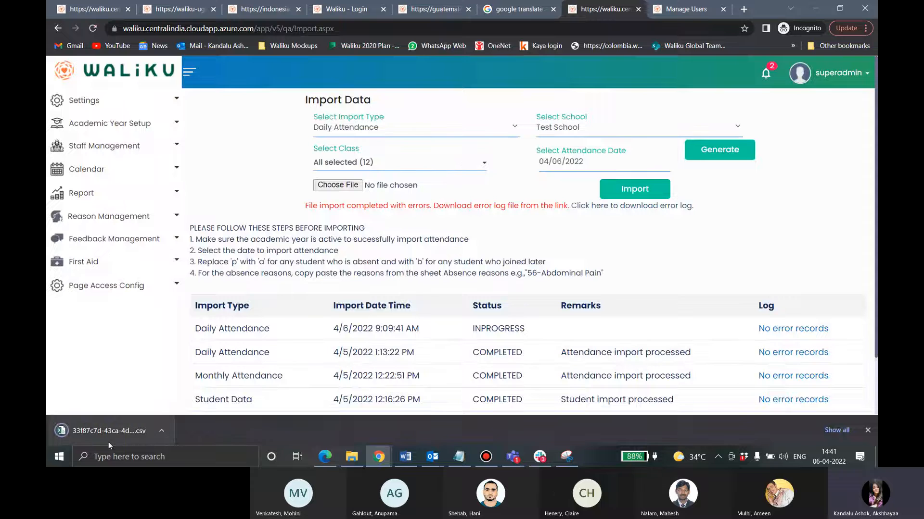
# Step: Examine the import history and the list of classes selected for the daily attendance import
pyautogui.scroll(-1, 707, 351)
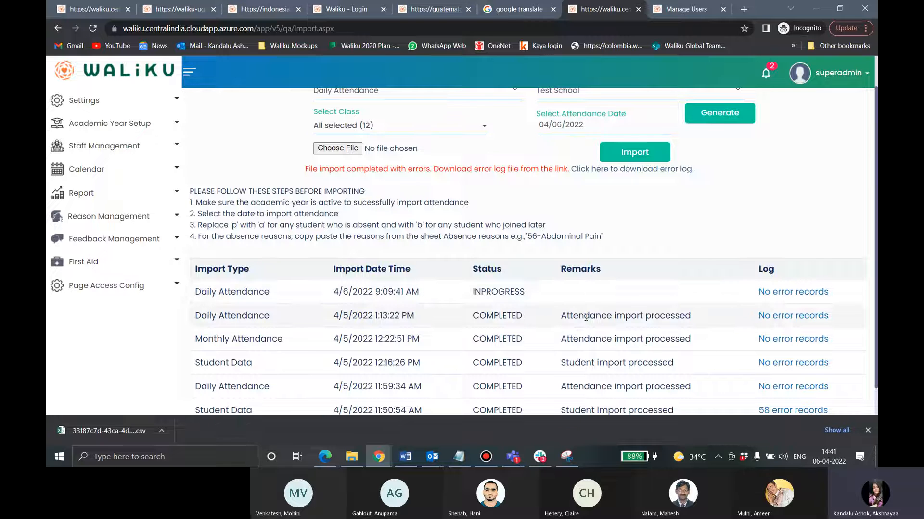
pyautogui.scroll(-1, 679, 328)
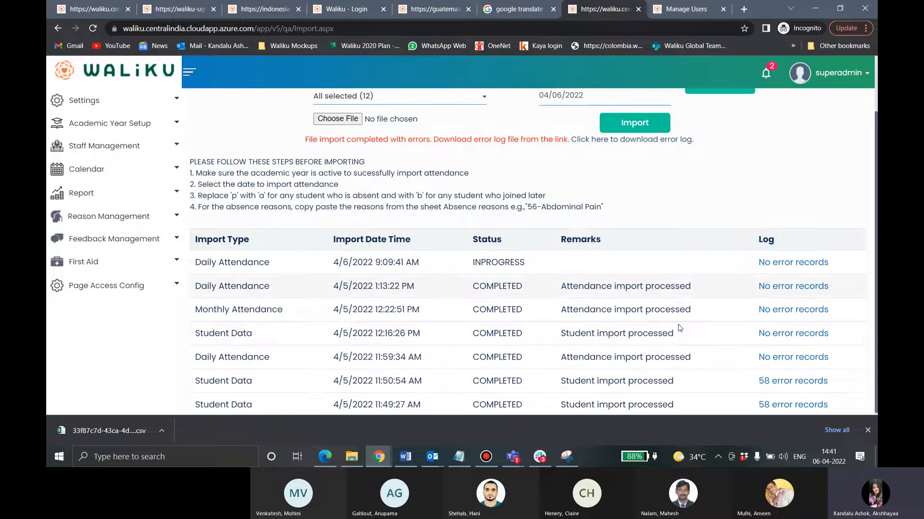
pyautogui.scroll(2, 678, 328)
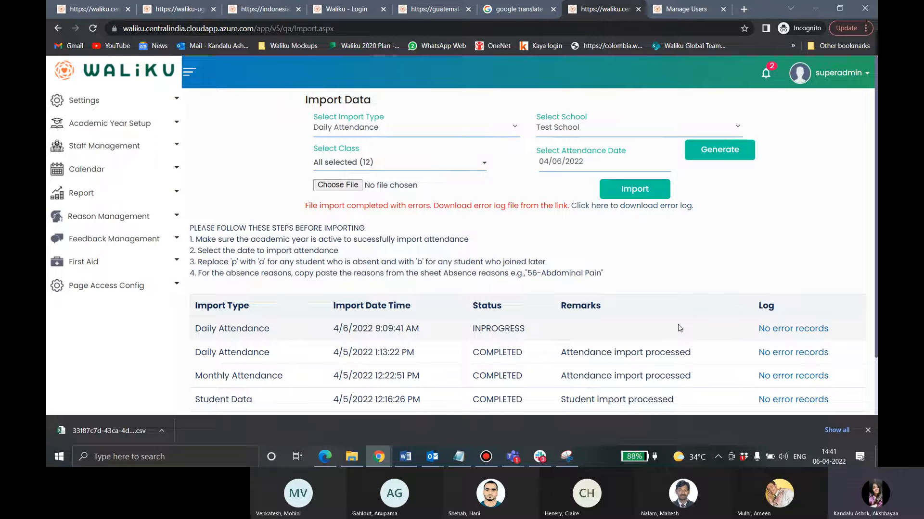
pyautogui.click(477, 169)
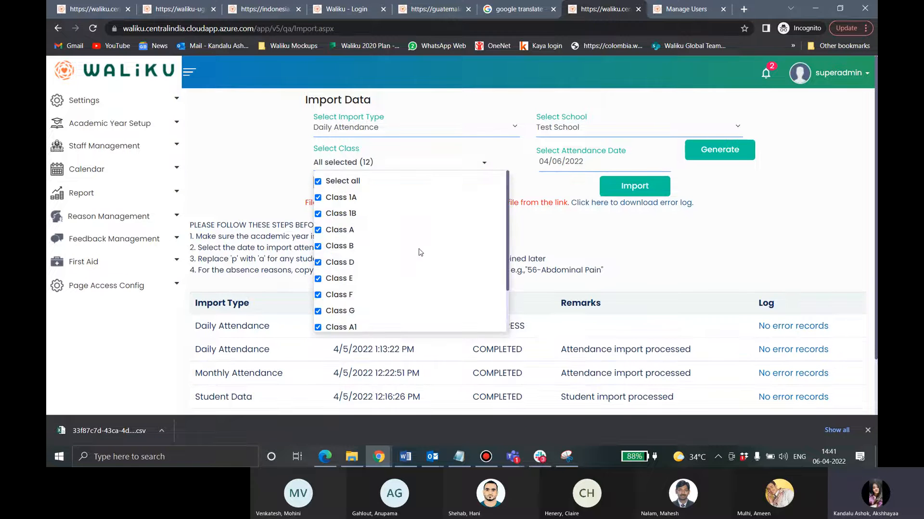
pyautogui.scroll(-2, 420, 252)
pyautogui.scroll(2, 420, 252)
pyautogui.click(567, 246)
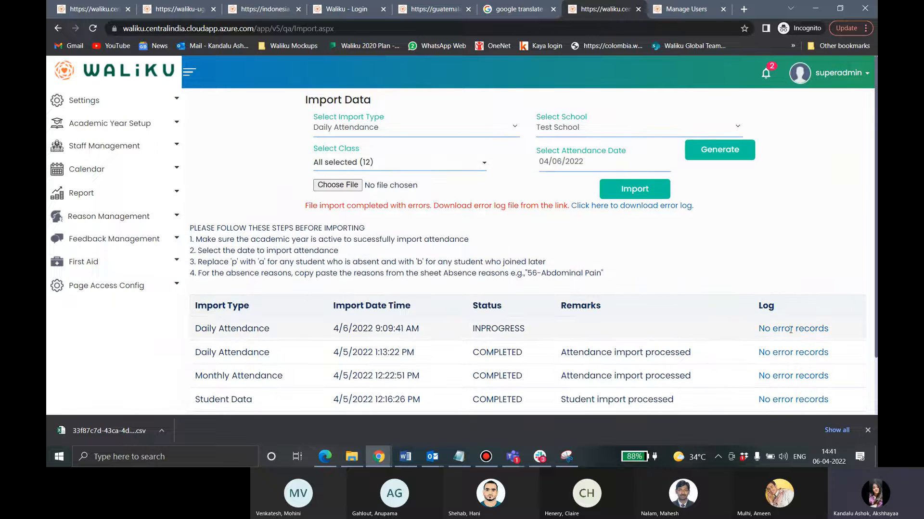
pyautogui.scroll(-2, 778, 344)
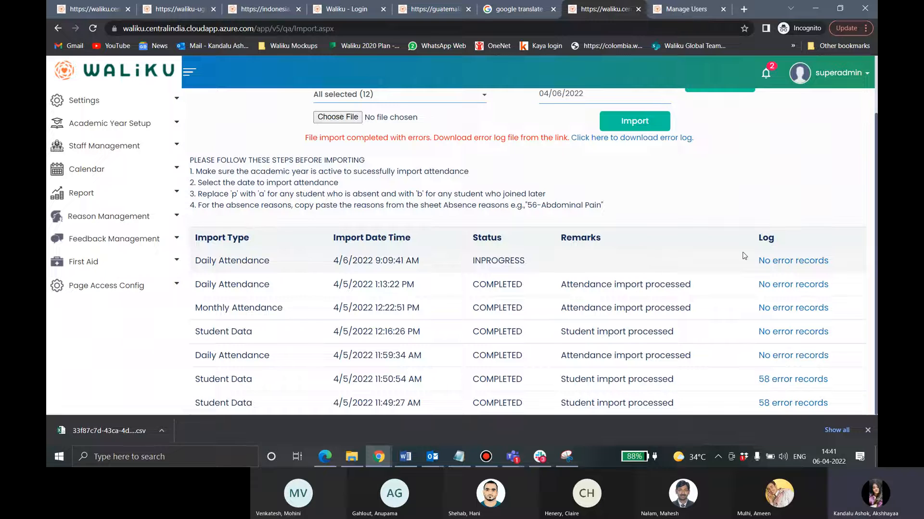
pyautogui.scroll(2, 699, 319)
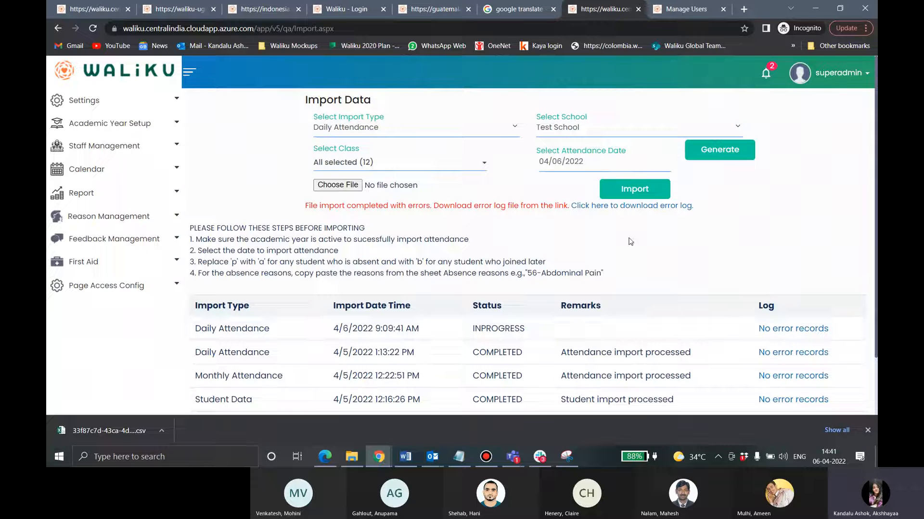
# Step: Set the import type to Monthly Attendance and keep all classes selected
pyautogui.click(495, 128)
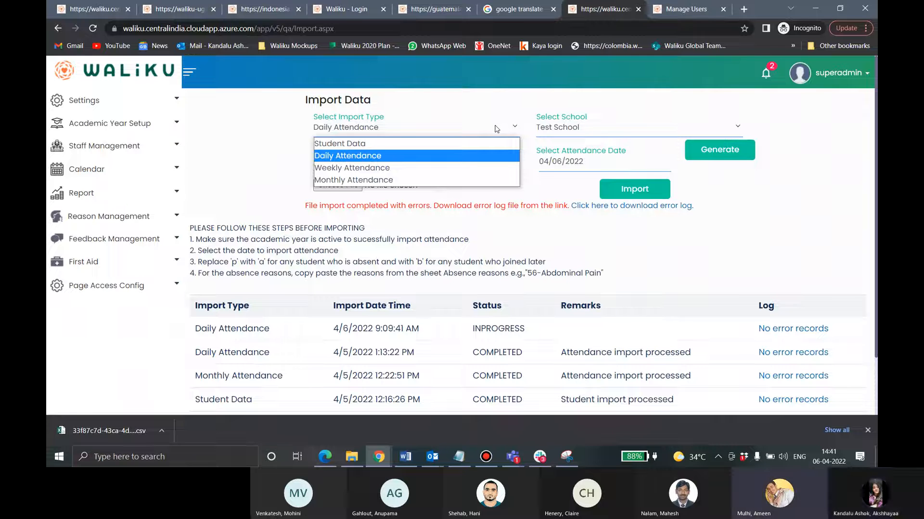
pyautogui.click(462, 182)
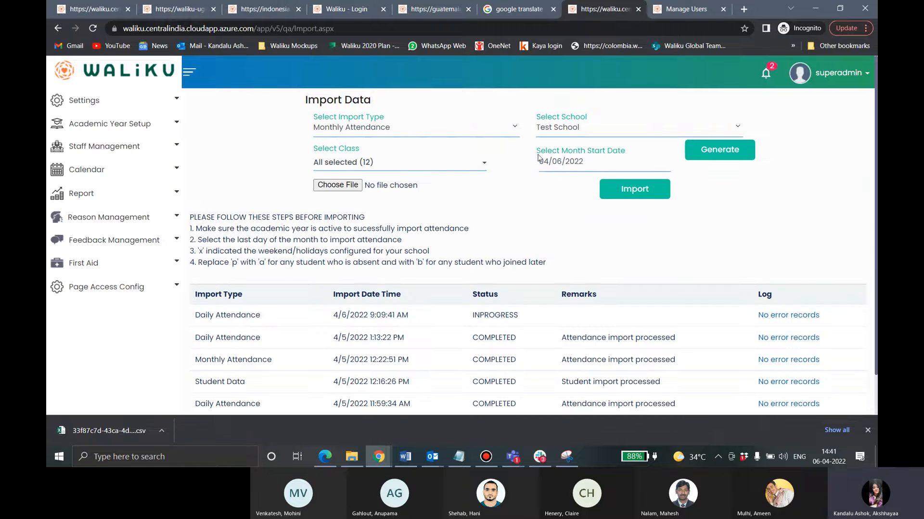
pyautogui.click(453, 169)
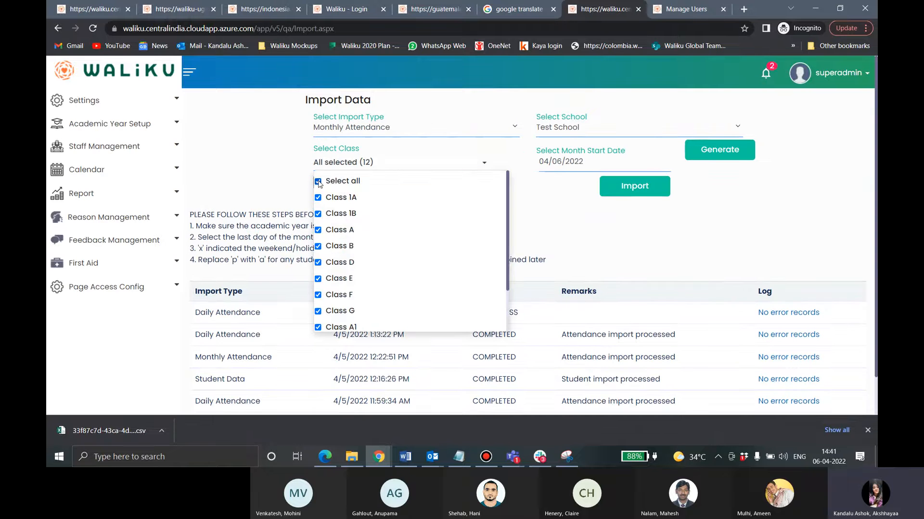
pyautogui.click(318, 182)
pyautogui.click(318, 183)
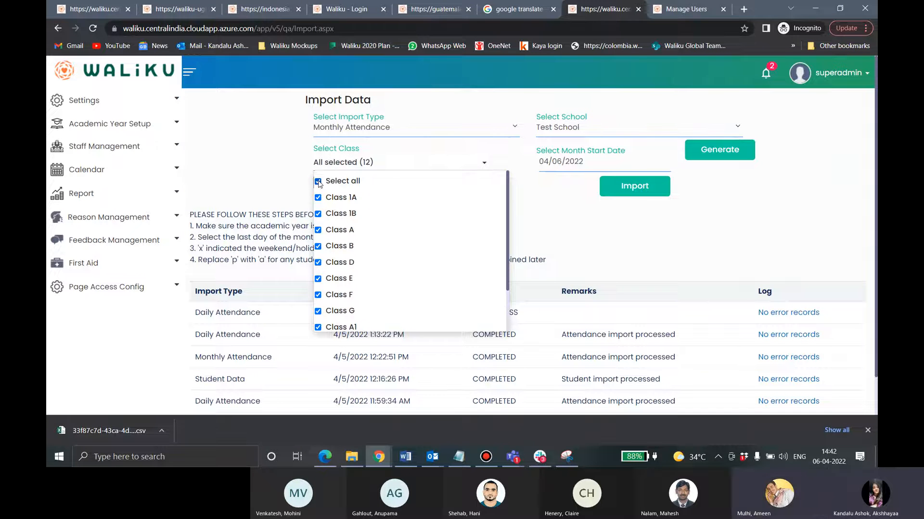
pyautogui.click(558, 222)
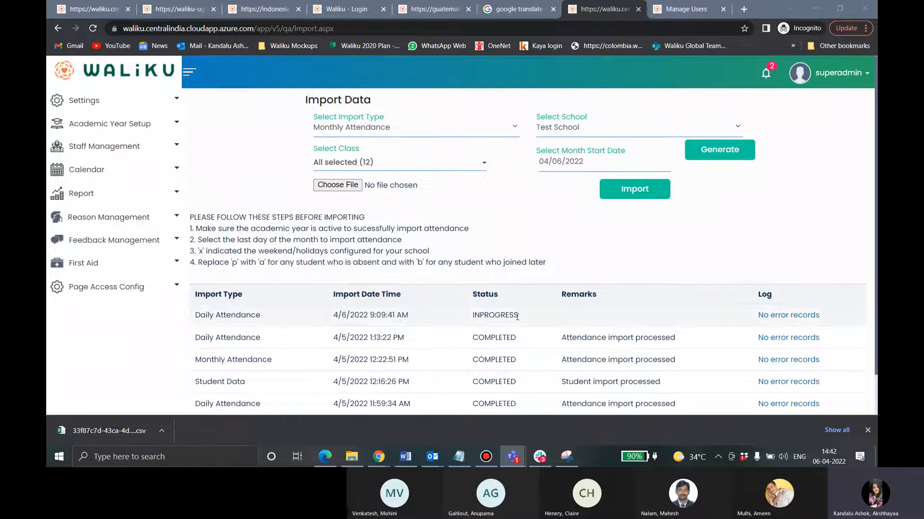
# Step: Compare the statuses and error log entries of the attendance and student data imports in the history table
pyautogui.moveTo(517, 338); pyautogui.dragTo(474, 338)
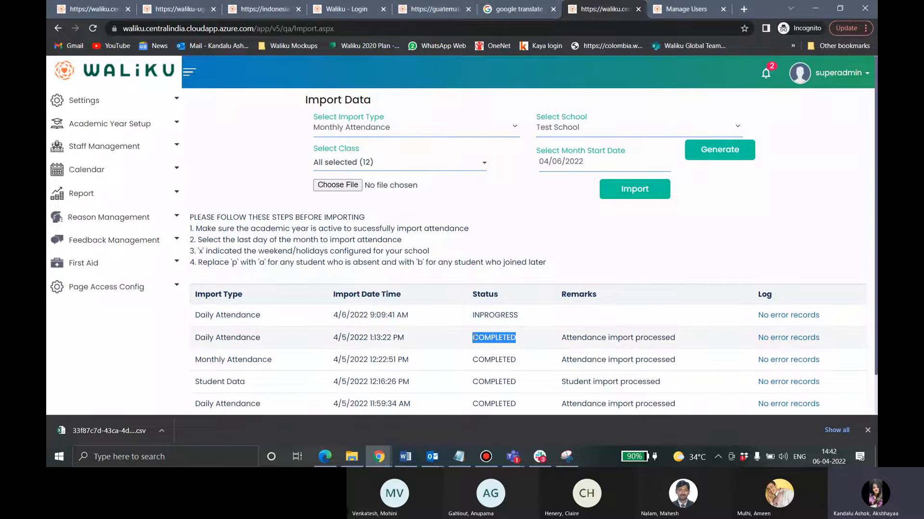
pyautogui.click(519, 341)
pyautogui.moveTo(519, 338); pyautogui.dragTo(495, 339)
pyautogui.click(577, 349)
pyautogui.rightClick(576, 348)
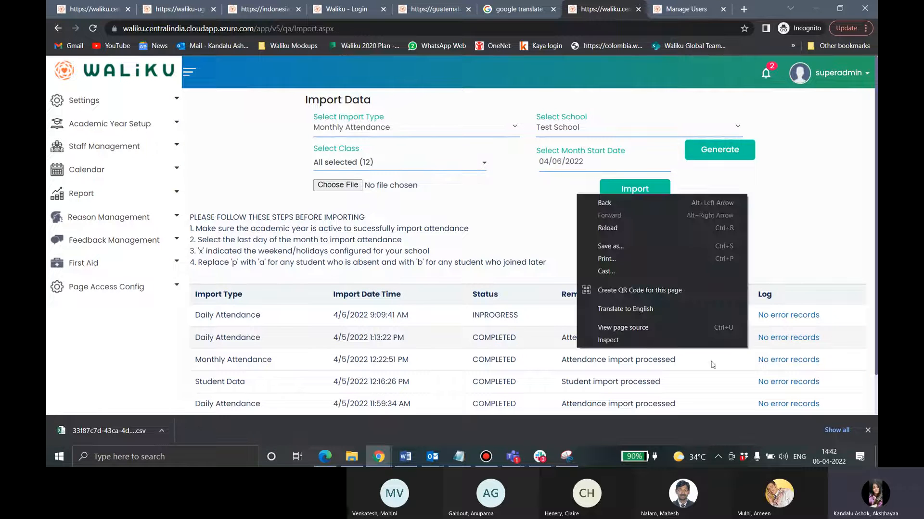
pyautogui.click(718, 380)
pyautogui.scroll(-1, 718, 381)
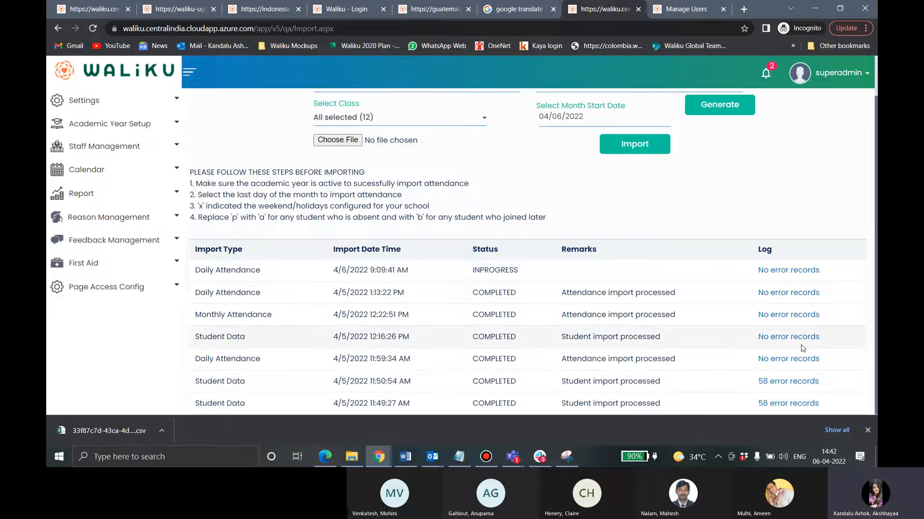
pyautogui.scroll(1, 804, 353)
pyautogui.scroll(-1, 804, 352)
pyautogui.scroll(1, 803, 348)
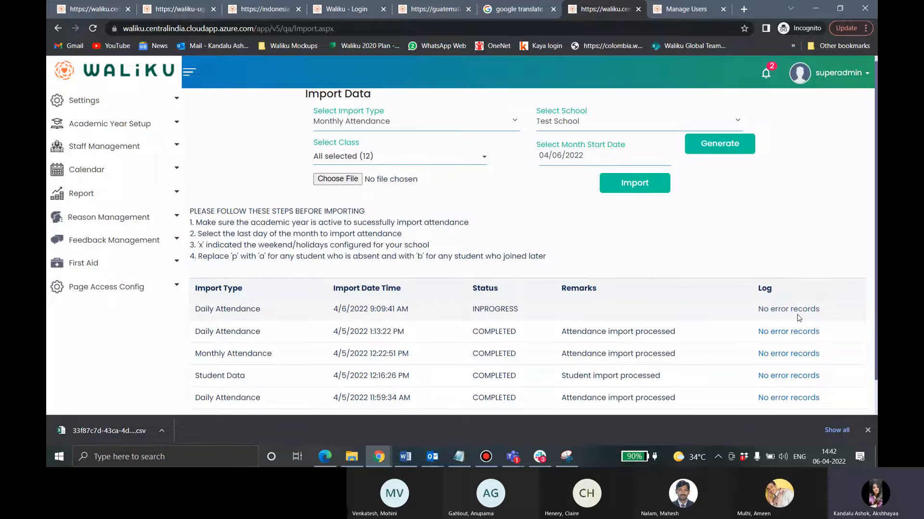
pyautogui.scroll(-1, 799, 318)
pyautogui.scroll(1, 798, 314)
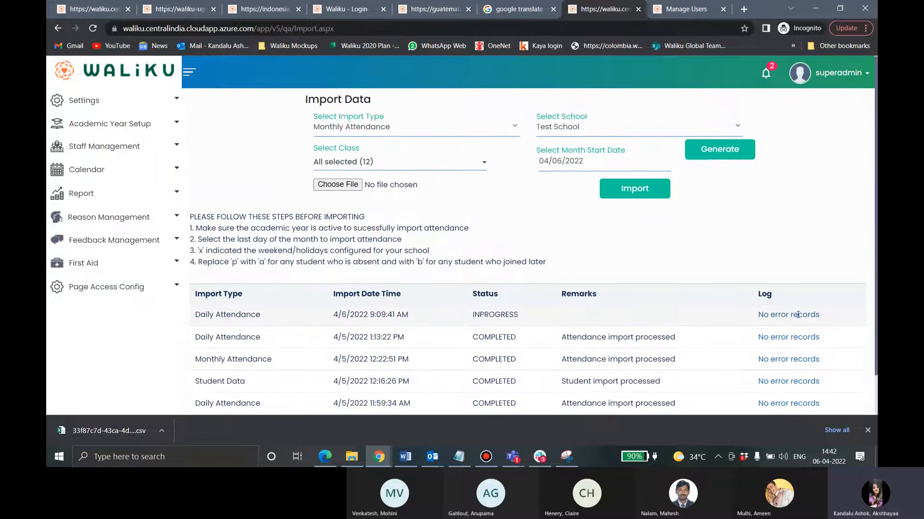
pyautogui.scroll(-1, 798, 315)
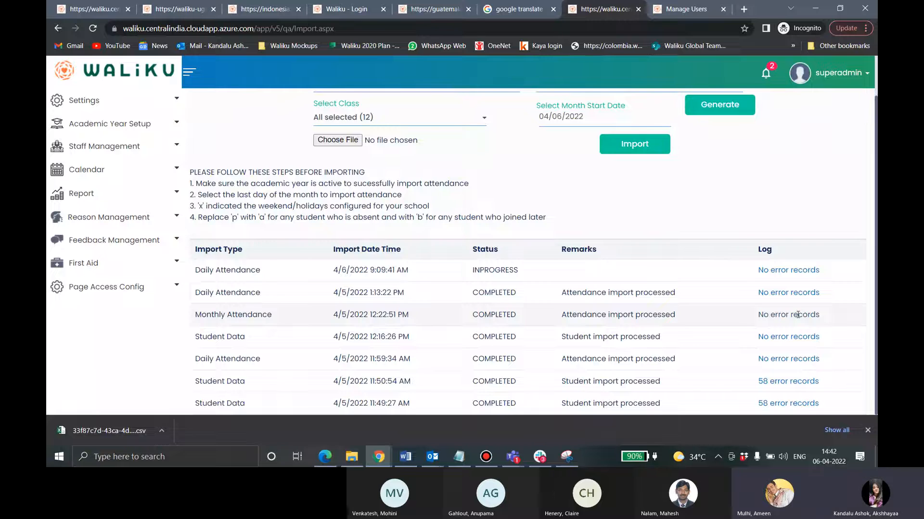
# Step: Dismiss the download notification and look over the full import history again
pyautogui.click(867, 431)
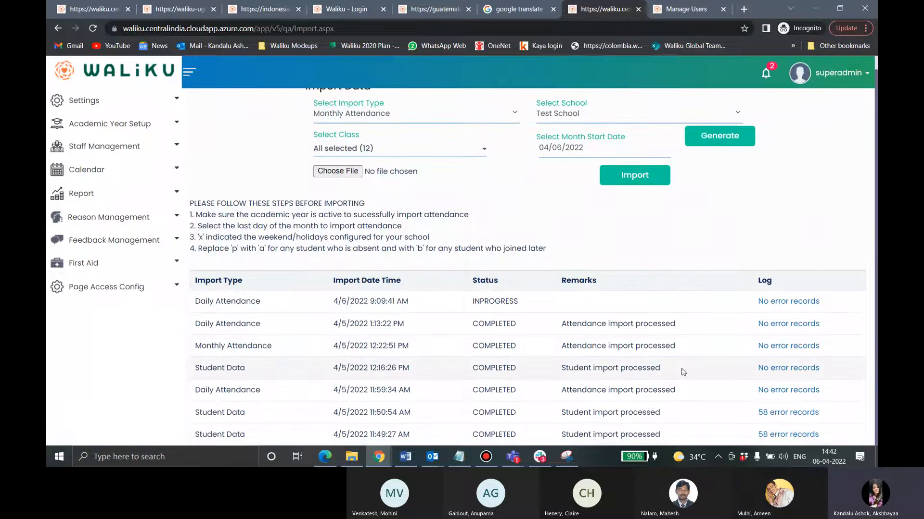
pyautogui.scroll(1, 683, 372)
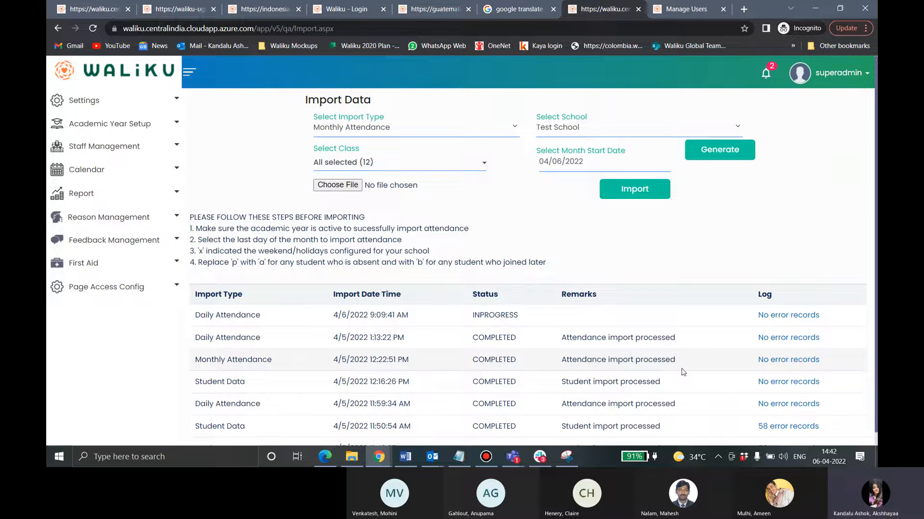
pyautogui.scroll(-1, 683, 371)
pyautogui.scroll(1, 683, 371)
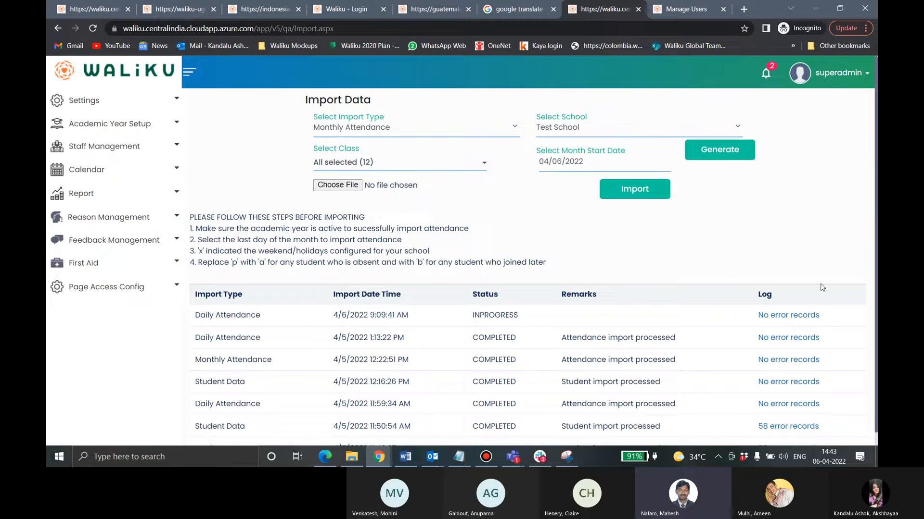
pyautogui.click(820, 258)
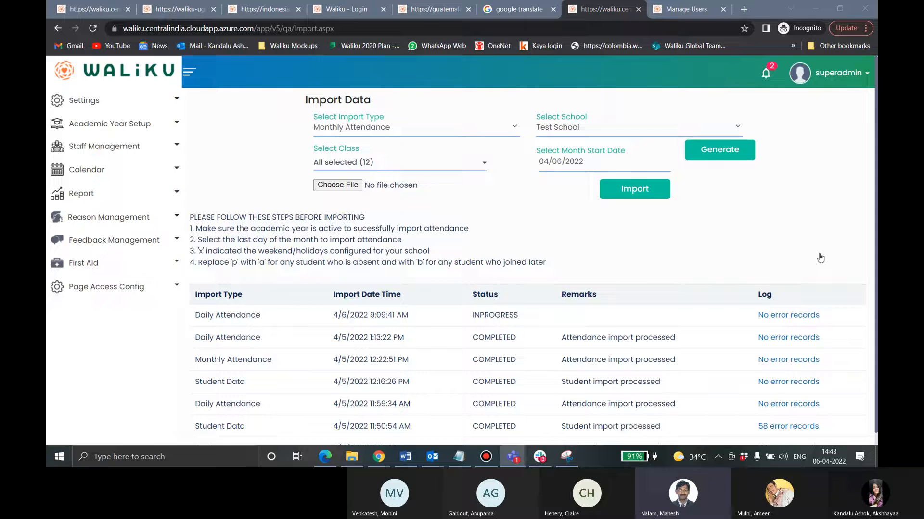